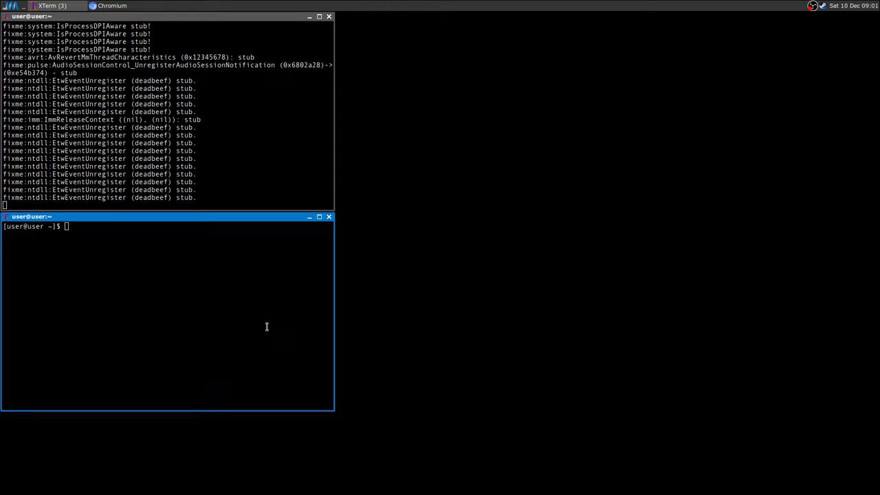
Enter the winetricks -q dotnet40 command for pes17, then recall the wine Settings.exe launch command
left_click(243, 324)
type("WINEPREFIX=~/.wineprefix/pes17/ winetricks -q dotnet40")
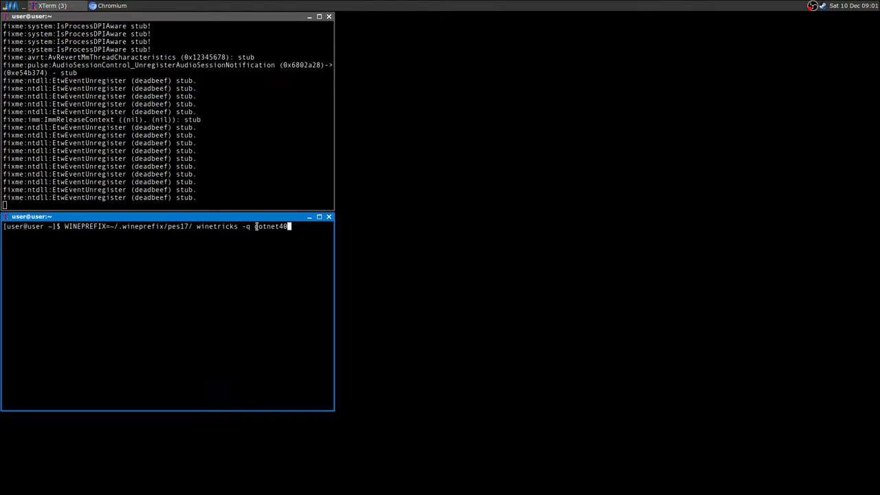
left_click_drag(254, 227, 286, 226)
left_click(288, 226)
left_click_drag(254, 227, 288, 227)
left_click(275, 243)
key("Up")
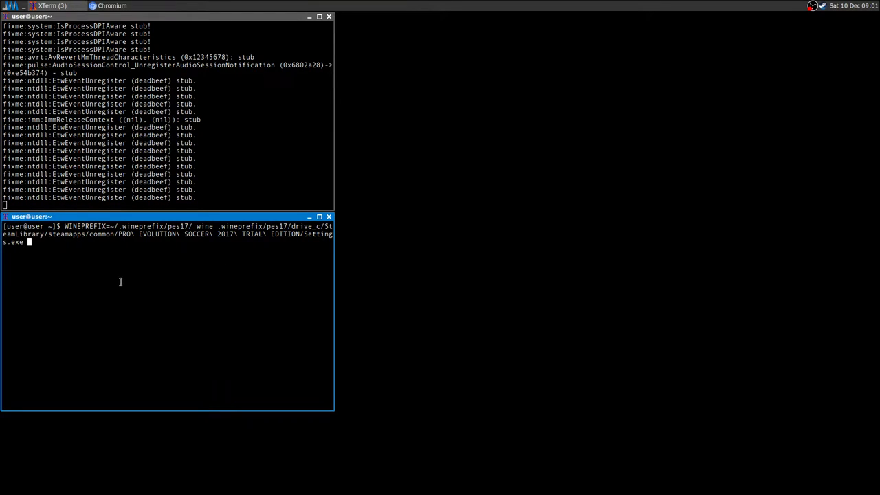
Launch PES 2017 Settings and set the controller to DirectInput with Logitech Dual Action (event)
key("Return")
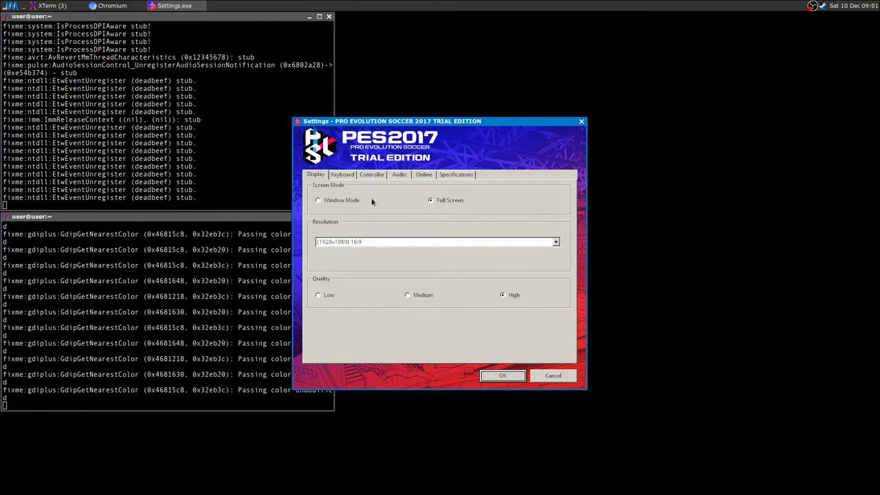
left_click(371, 175)
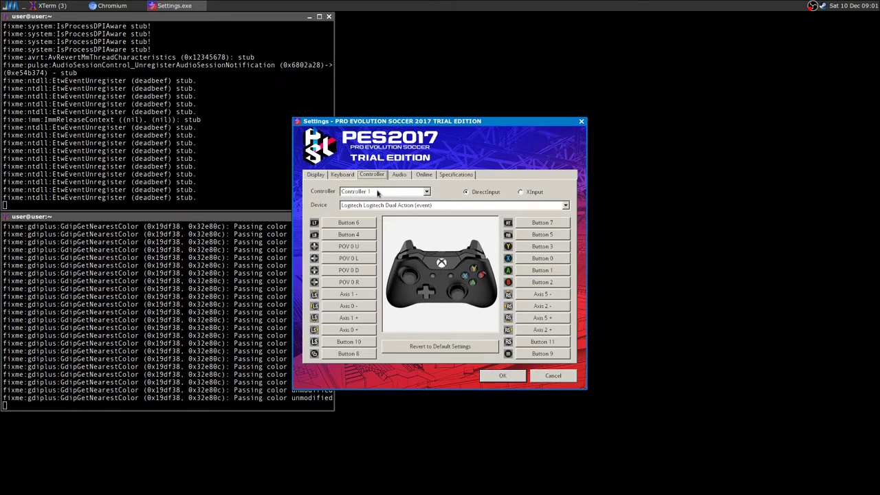
left_click(521, 192)
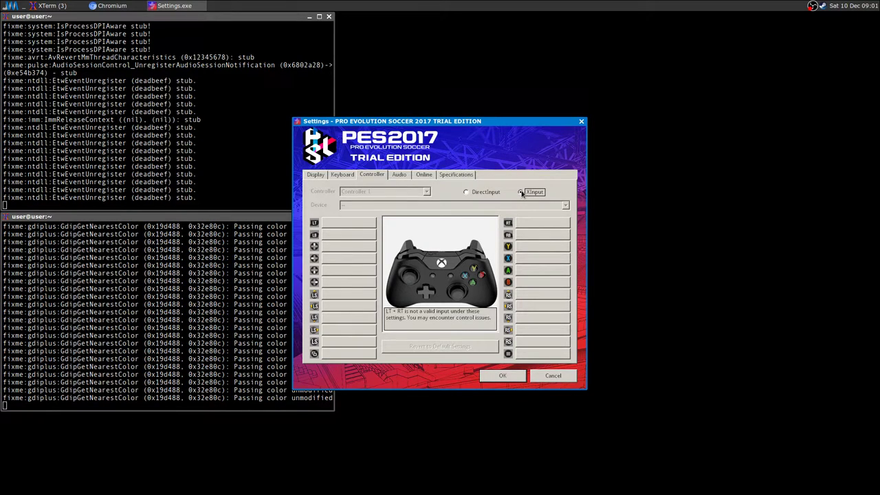
left_click(481, 192)
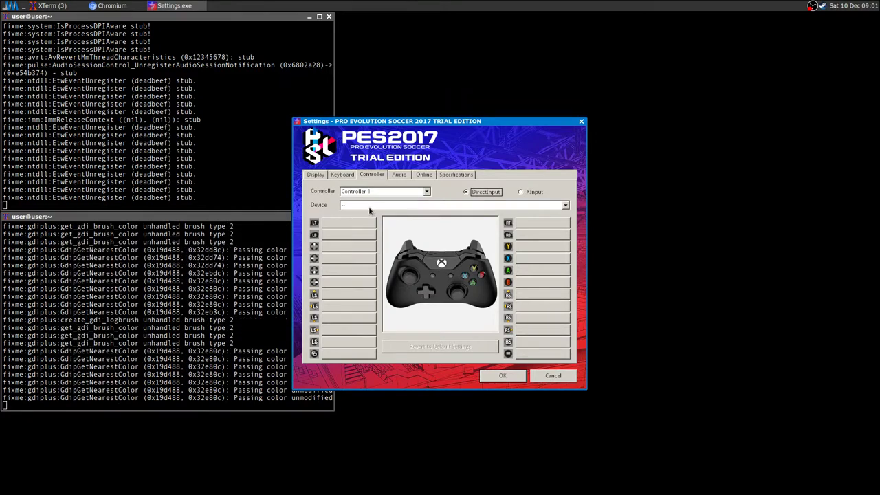
left_click(565, 205)
left_click(428, 224)
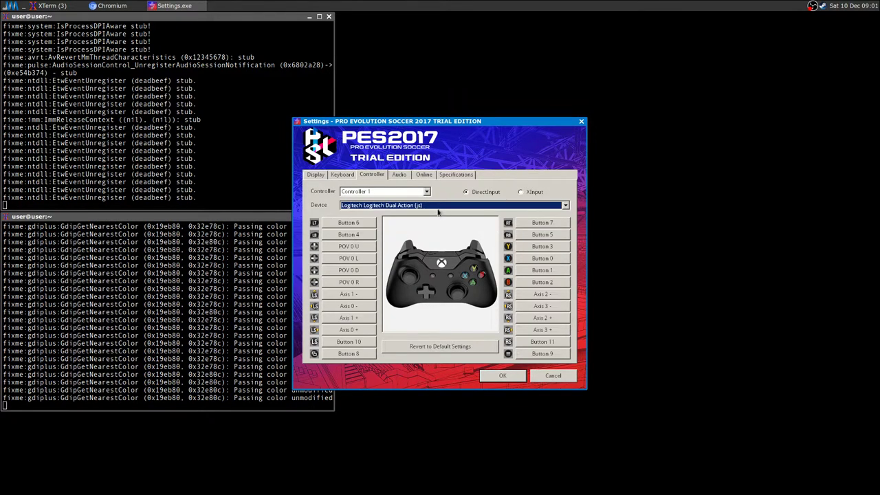
left_click(441, 205)
left_click(429, 219)
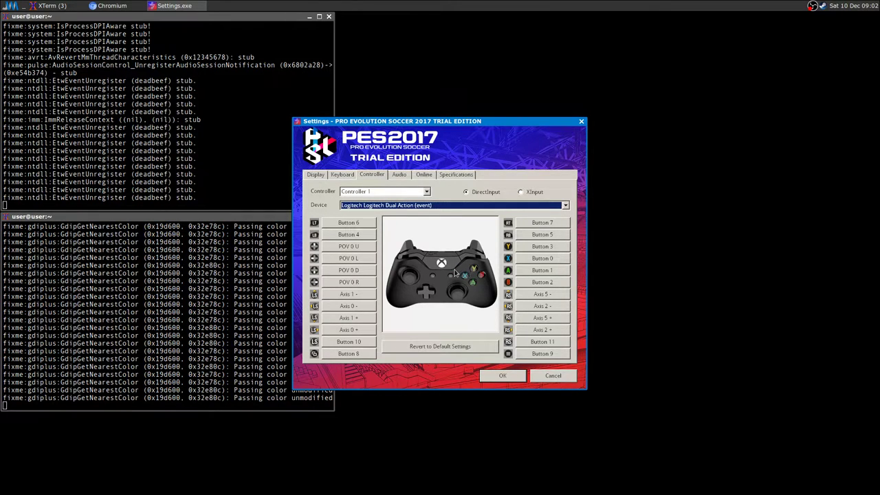
Toggle XInput and back to DirectInput, reselecting the Logitech Dual Action (event) device
left_click(520, 192)
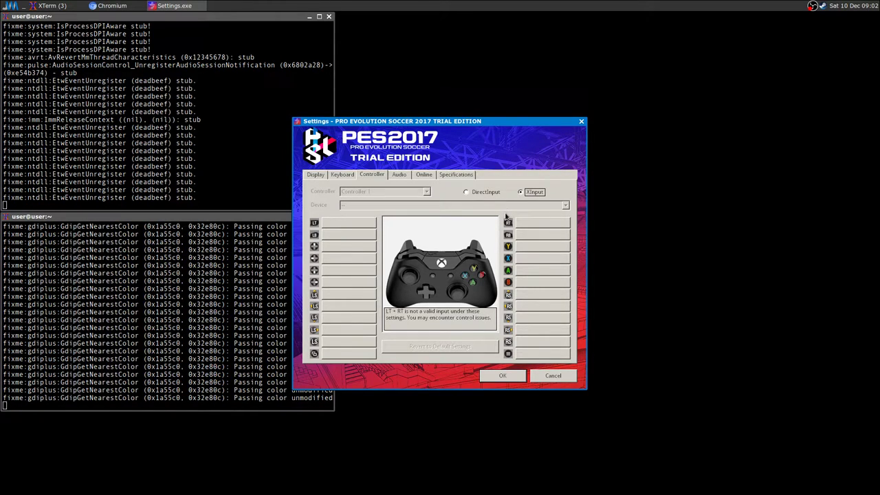
left_click(467, 192)
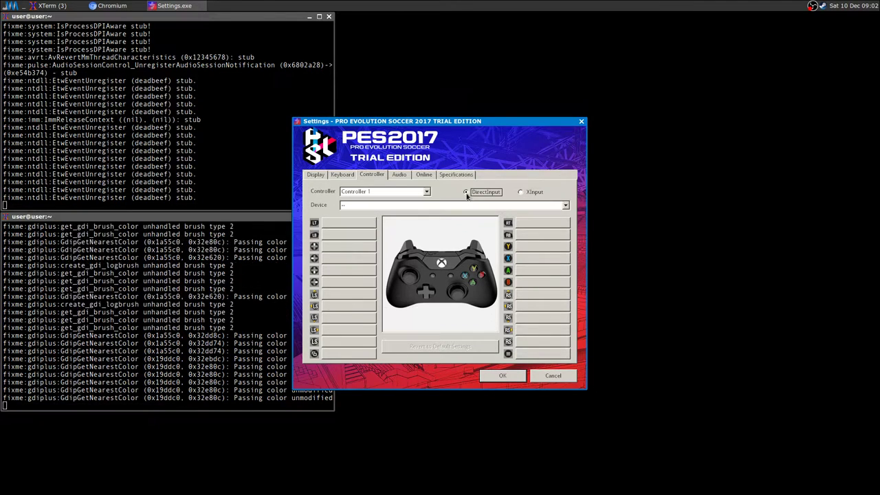
left_click(484, 206)
left_click(472, 227)
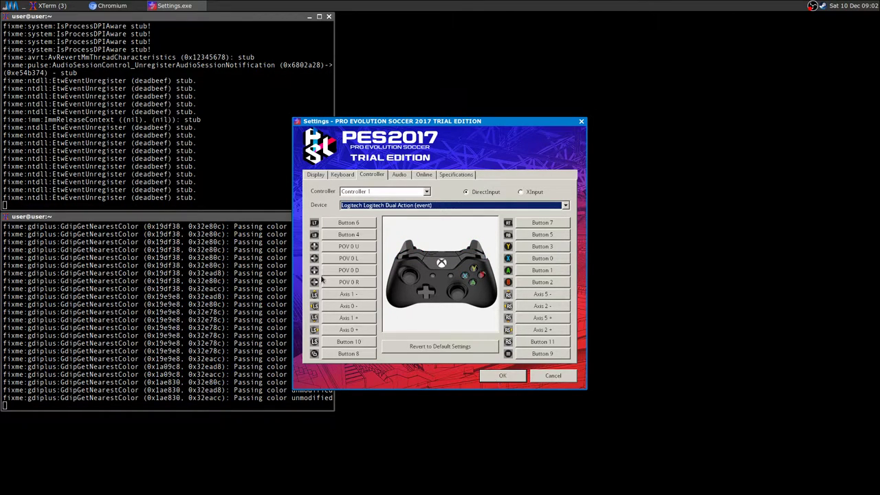
left_click_drag(333, 120, 309, 114)
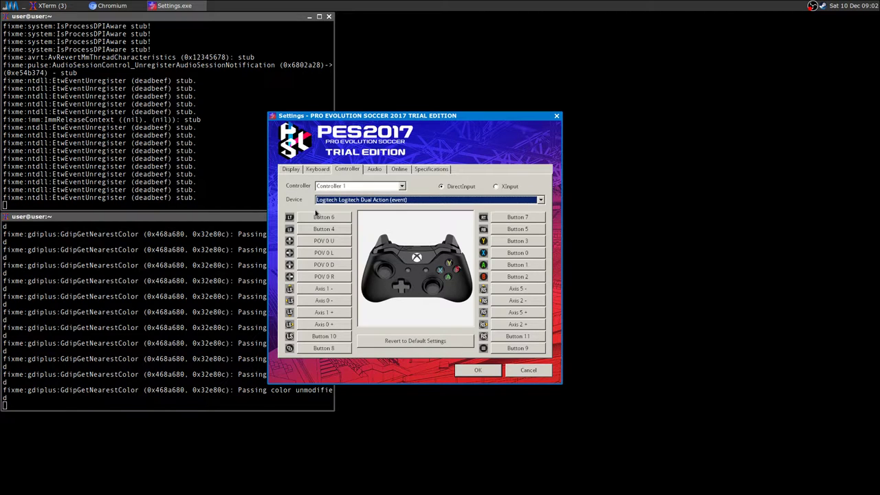
Save the PES 2017 settings, then turn the recalled winetricks command into winecfg for pes17
left_click(465, 375)
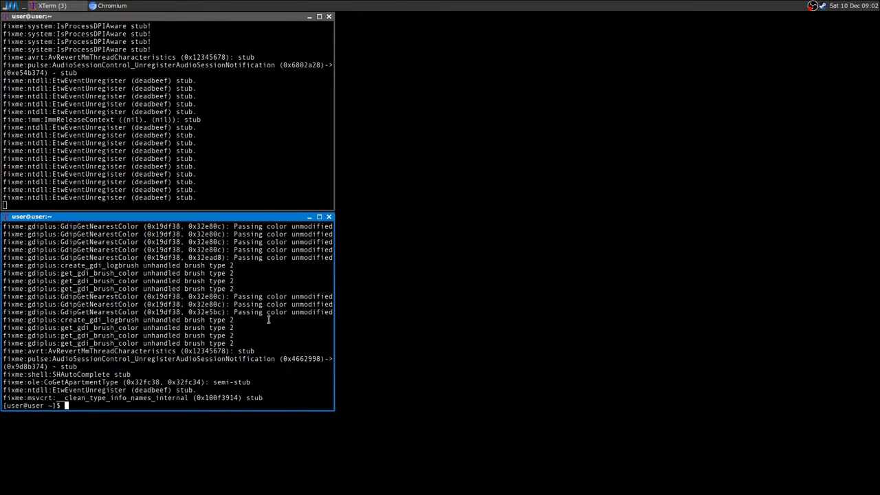
key("Up")
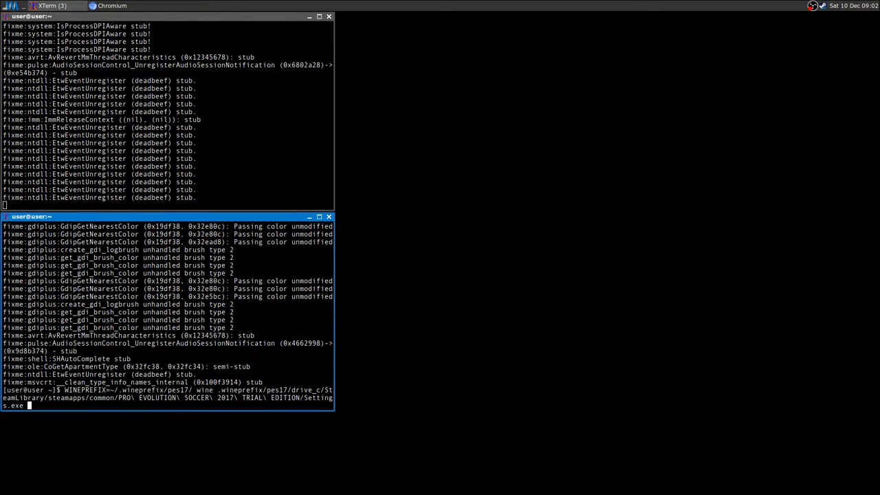
key("Up")
key("BackSpace")
key("BackSpace")
key("BackSpace")
key("BackSpace")
key("BackSpace")
key("BackSpace")
key("BackSpace")
key("BackSpace")
key("BackSpace")
type("cfg")
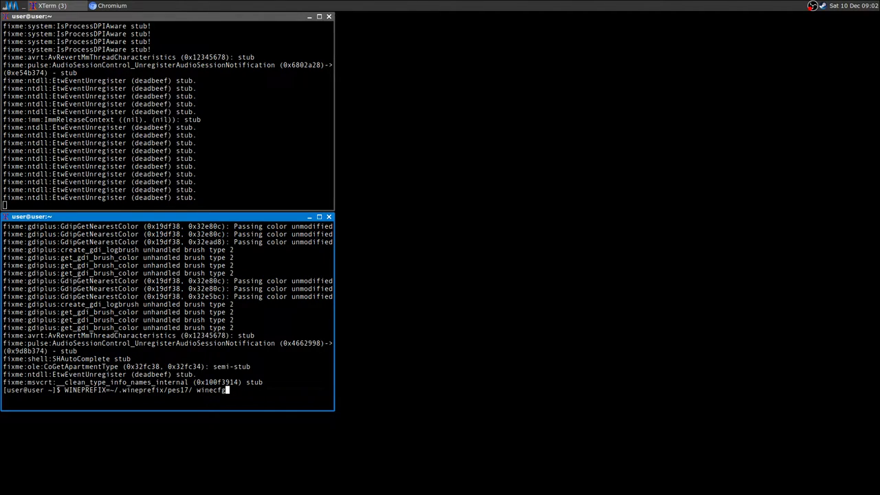
Run winecfg for pes17, select Windows Vista as the Windows version, apply and close
key("Return")
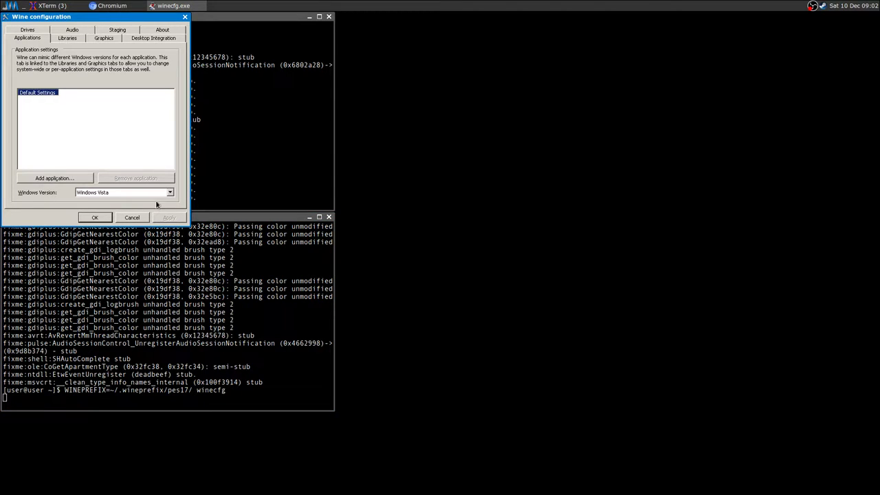
left_click(170, 192)
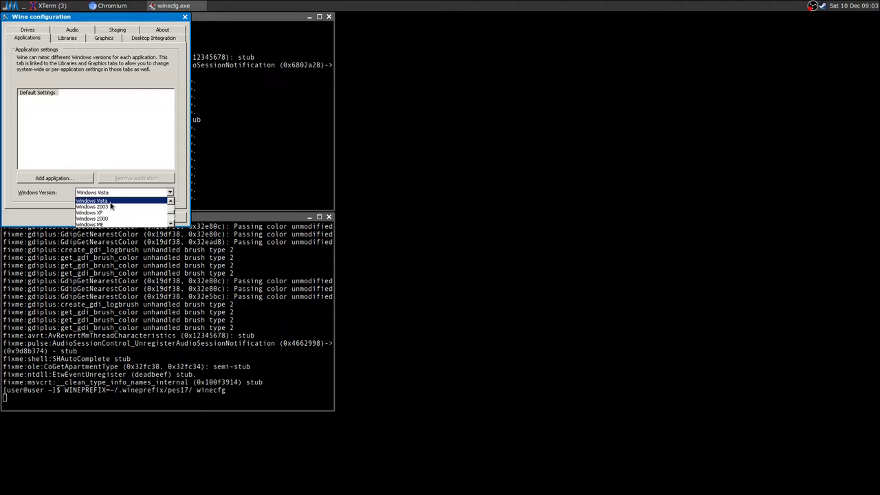
left_click(111, 205)
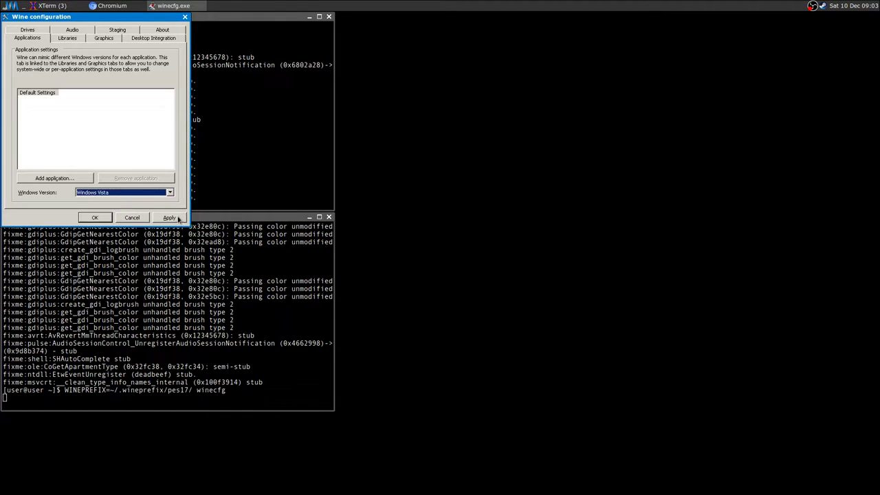
left_click(178, 217)
left_click(107, 219)
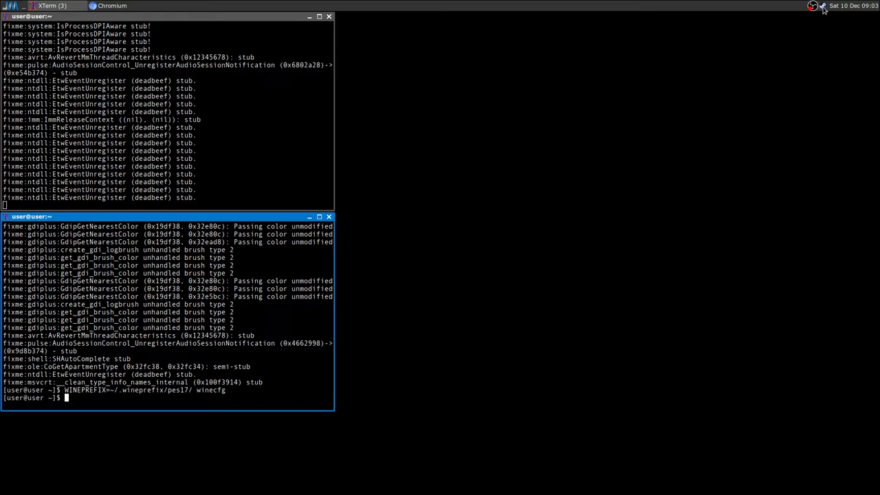
Open the Steam window from its tray icon, close it, and relaunch Steam
right_click(824, 8)
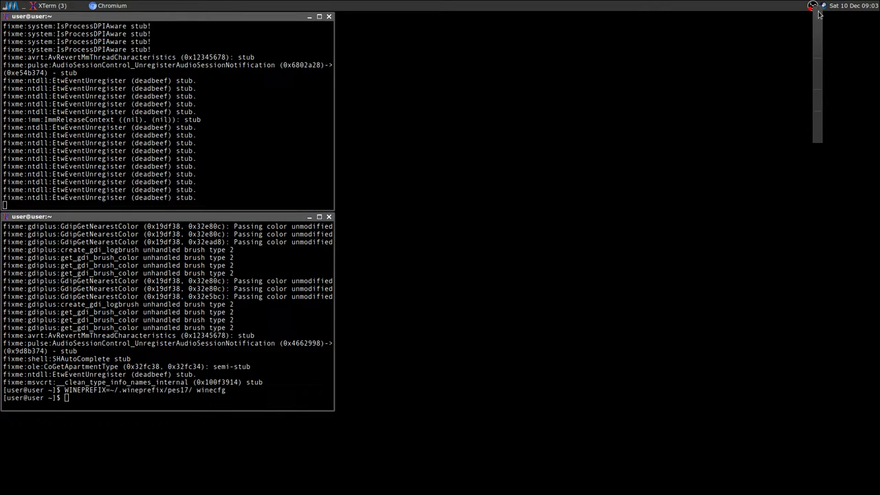
left_click(827, 9)
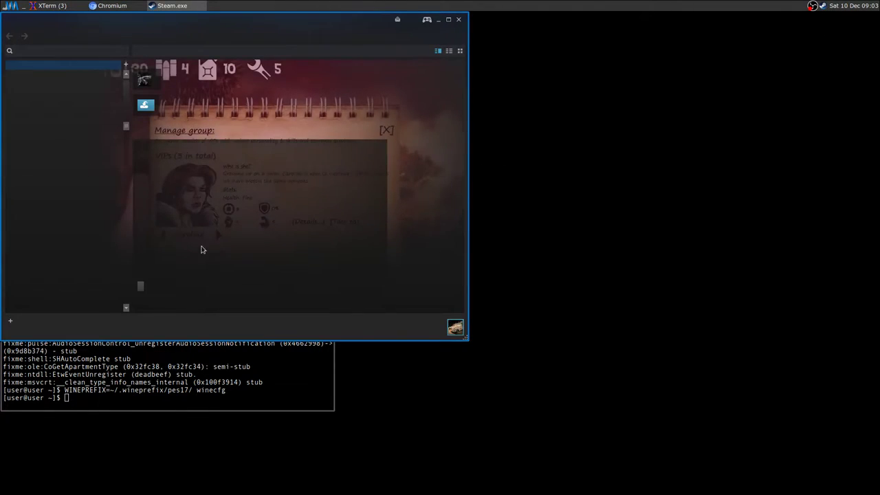
left_click(459, 22)
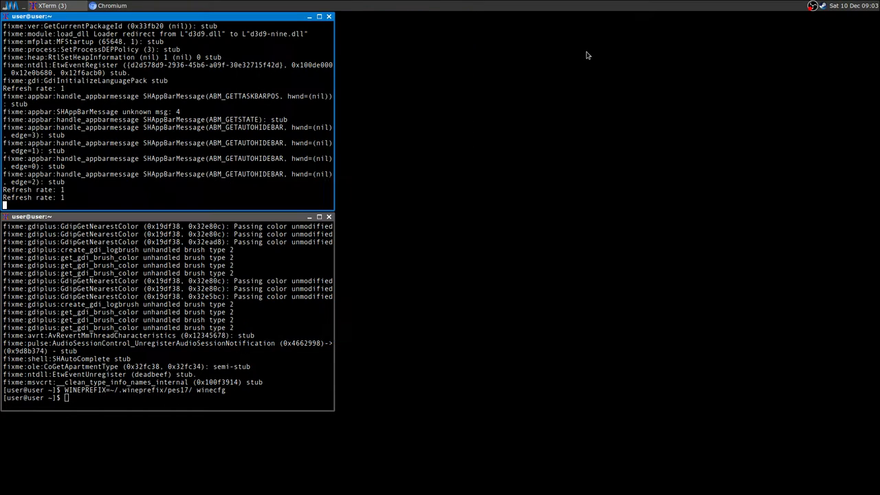
left_click(823, 7)
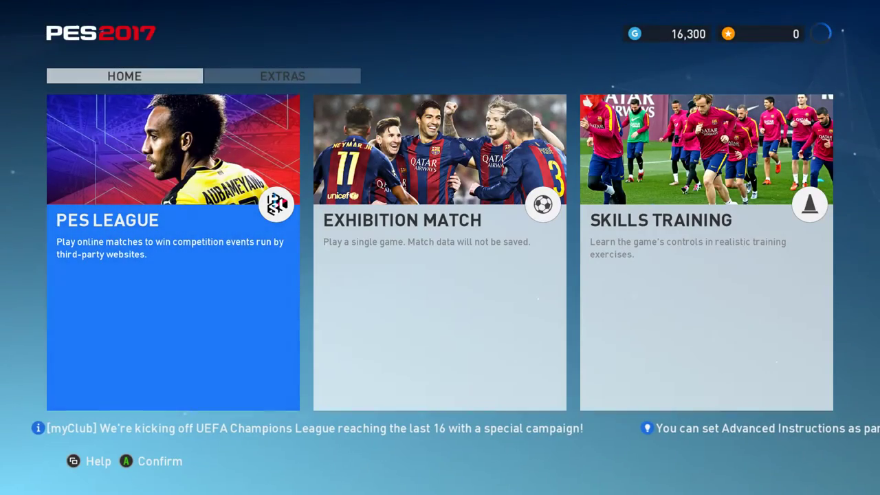
Enter Skills Training and pick Atalanta from the Italian League
key("Right")
key("Right")
key("Return")
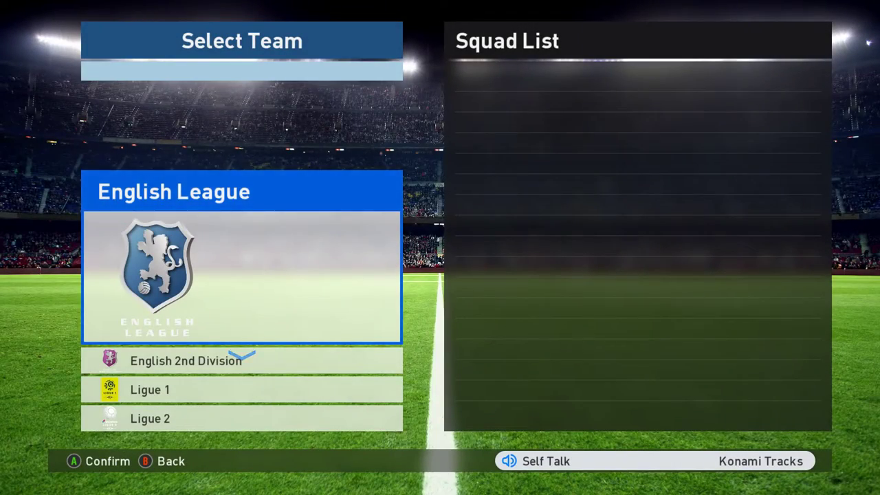
key("Down")
key("Down")
key("Down")
key("Down")
key("Down")
key("Up")
key("Return")
key("Down")
key("Up")
key("Return")
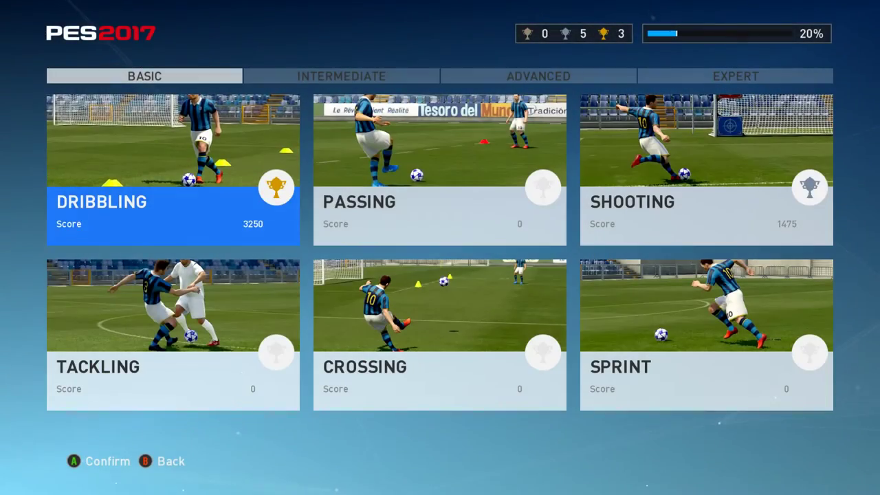
Move through the drill tabs to ADVANCED and start the Controlled Shot drill
key("Right")
key("Right")
key("e")
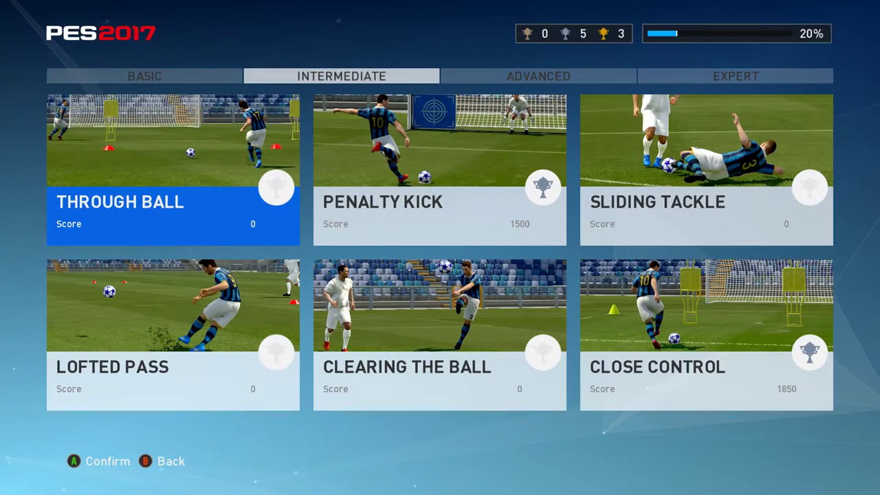
key("Right")
key("Right")
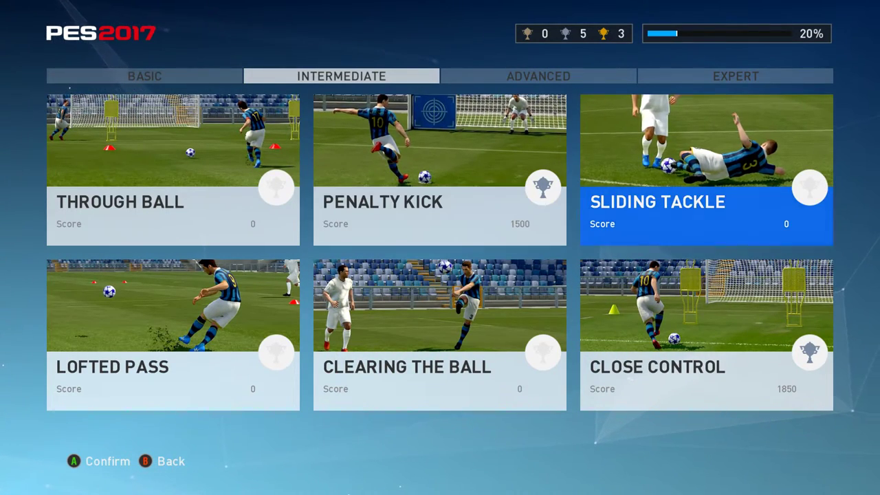
key("e")
key("Right")
key("Right")
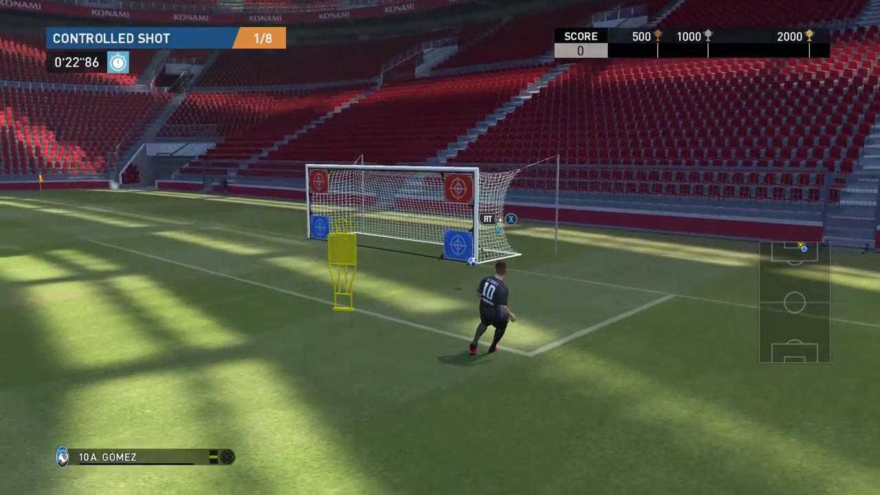
Play all eight Controlled Shot attempts, finishing with 2301 points and the gold trophy
key("d")
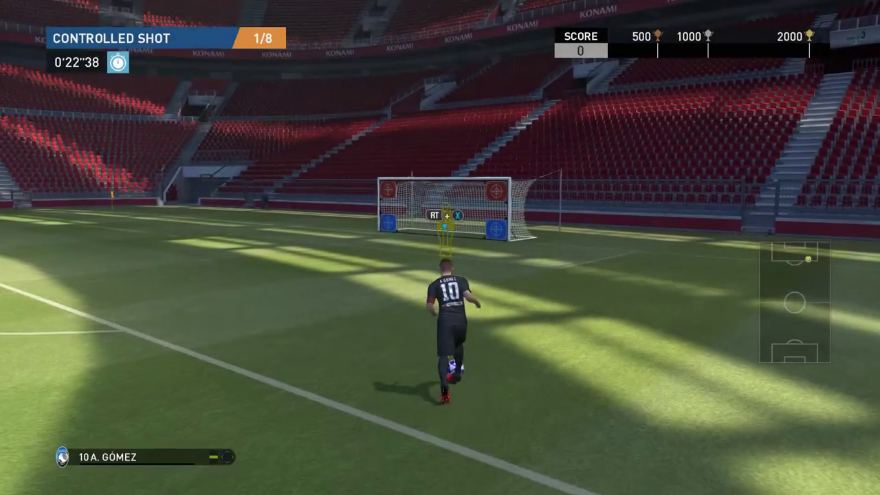
key("d")
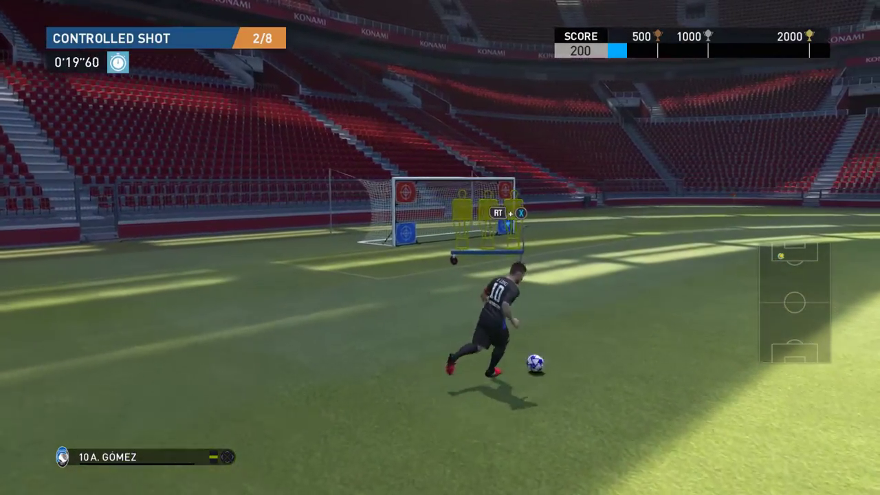
key("d")
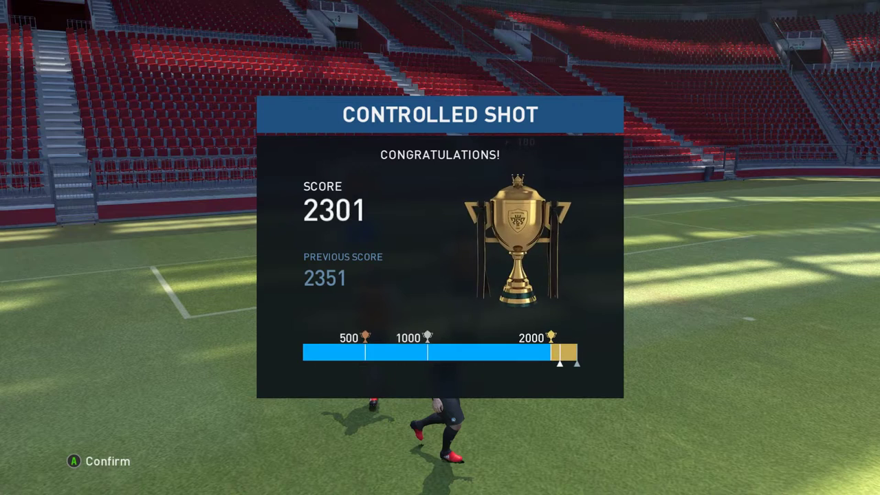
Dismiss the Controlled Shot score and pick Skills Training from the Results menu
key("Return")
key("Down")
key("Down")
key("Return")
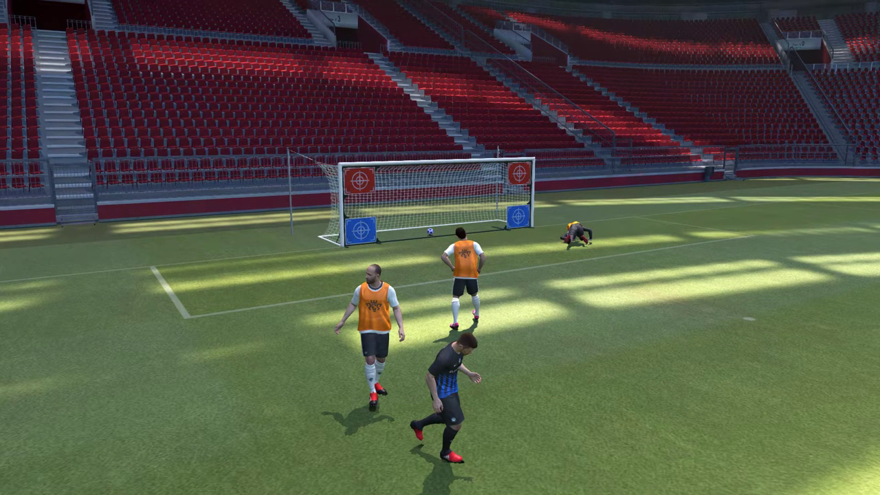